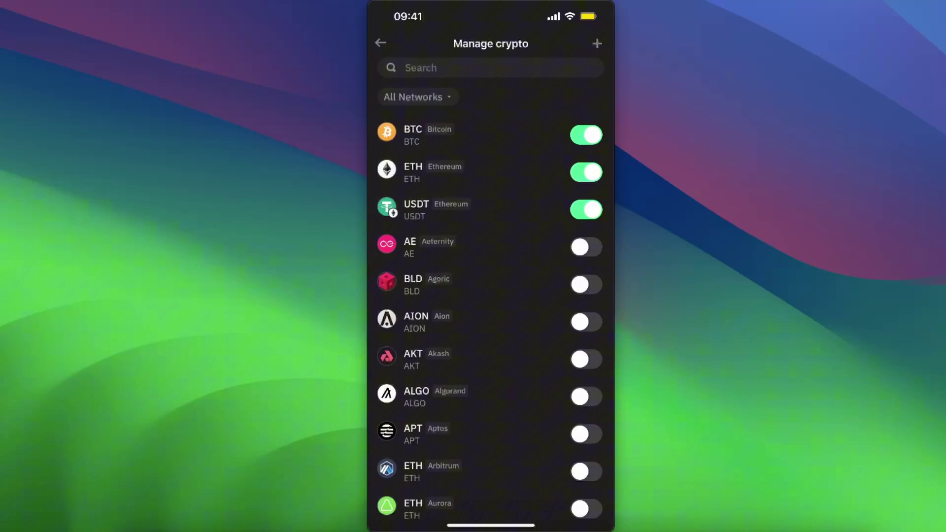
Filter the Manage crypto token list to the Base network by searching 'base'
left_click(416, 97)
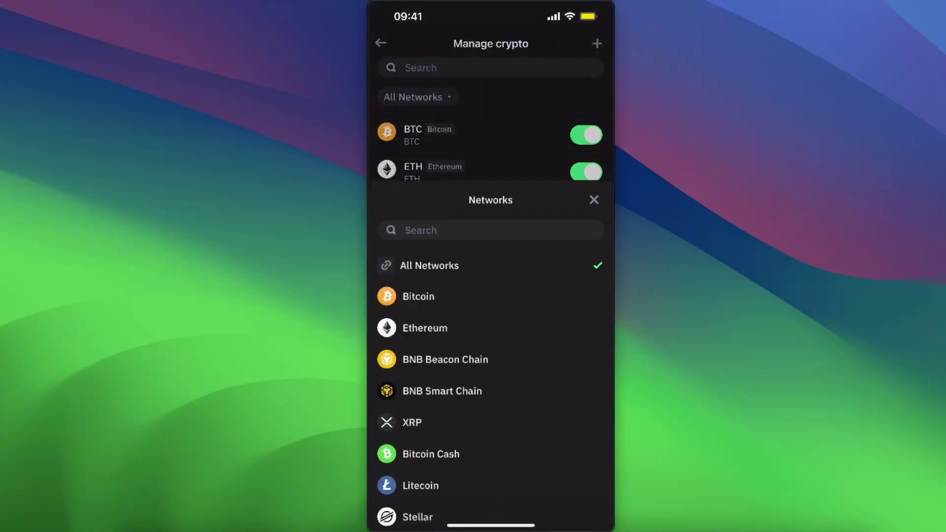
scroll(490, 340, "down", 3)
scroll(491, 340, "down", 2)
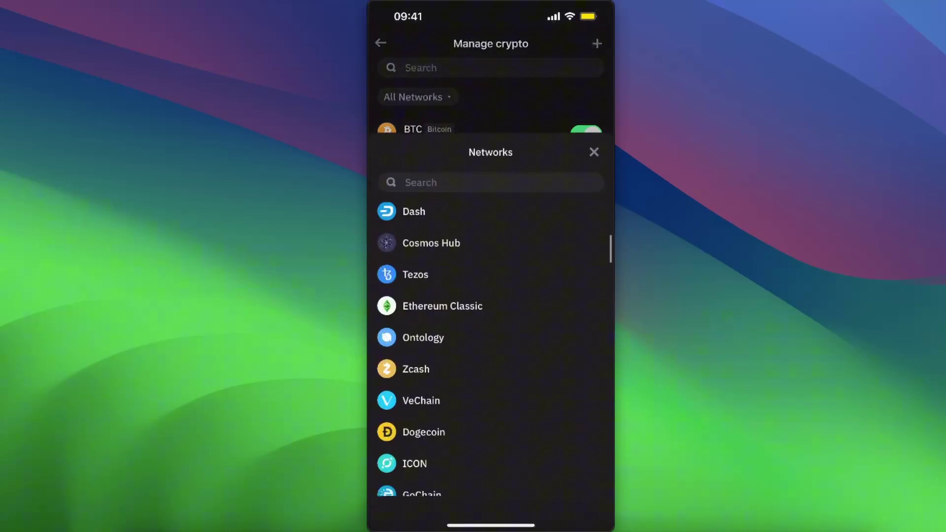
scroll(491, 340, "down", 2)
scroll(490, 340, "up", 4)
scroll(490, 340, "down", 6)
scroll(491, 340, "down", 3)
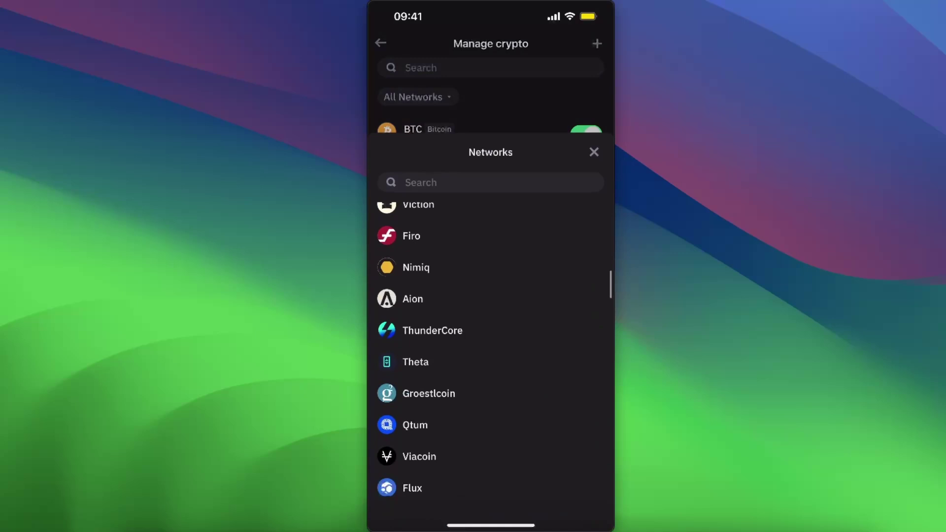
scroll(491, 340, "down", 2)
scroll(490, 340, "down", 2)
scroll(491, 340, "down", 3)
scroll(491, 340, "up", 5)
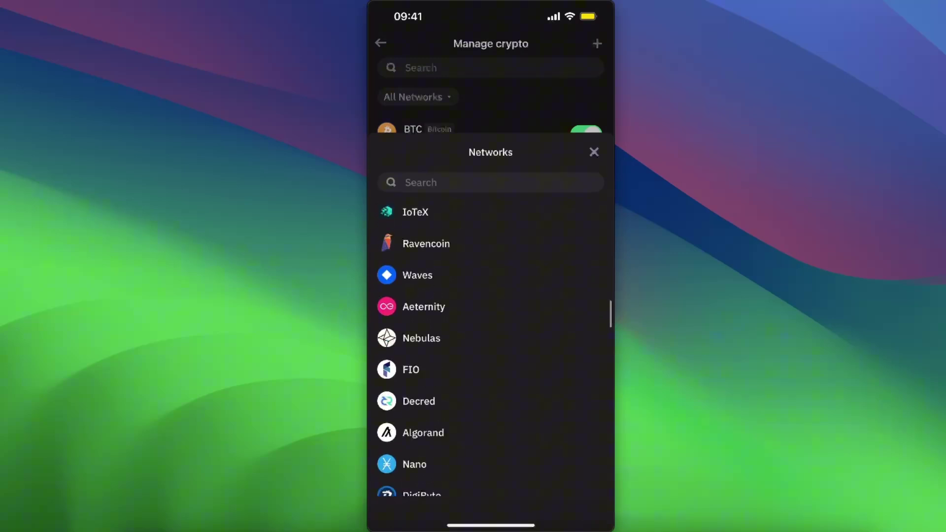
scroll(490, 340, "up", 1)
left_click(458, 182)
type("base")
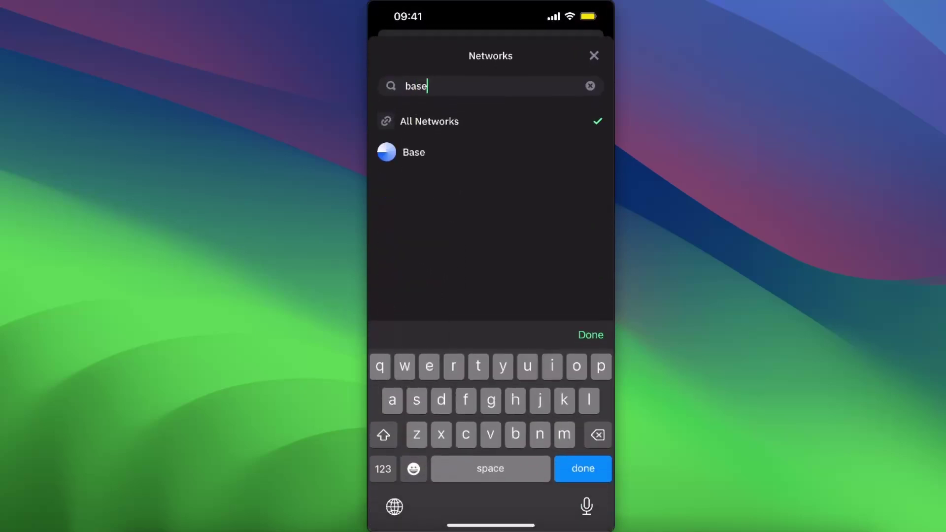
left_click(429, 153)
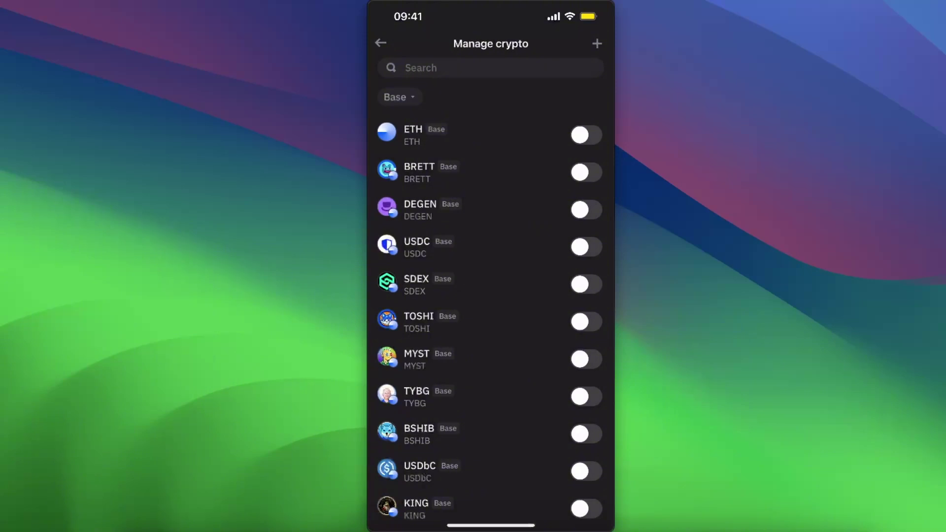
Switch on the DEGEN (Base) and ETH (Base) tokens in Manage crypto
left_click(586, 210)
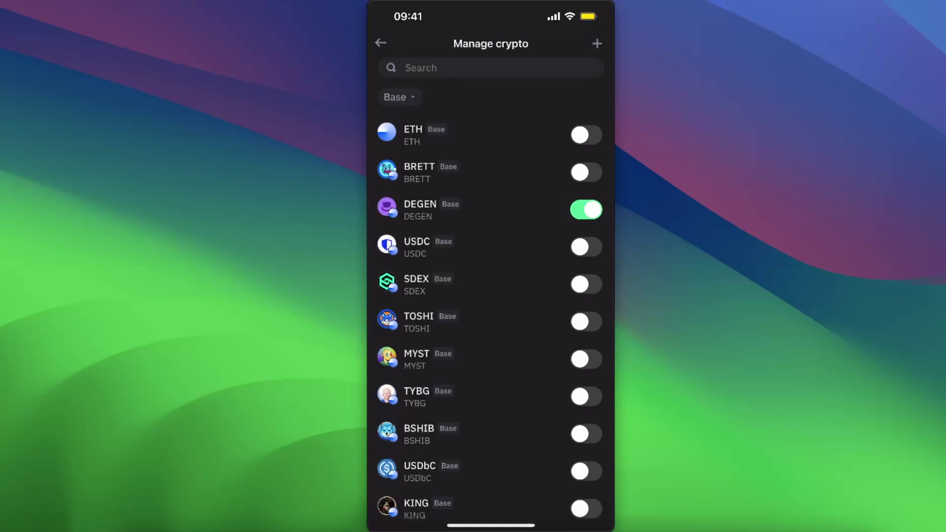
left_click(586, 135)
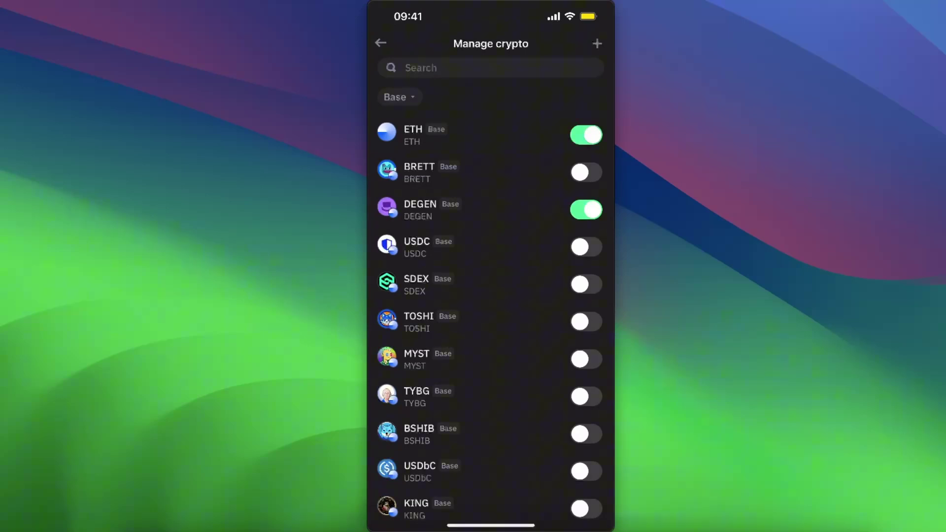
Go back to wallet Home and open the ETH (Base) detail page
left_click(379, 43)
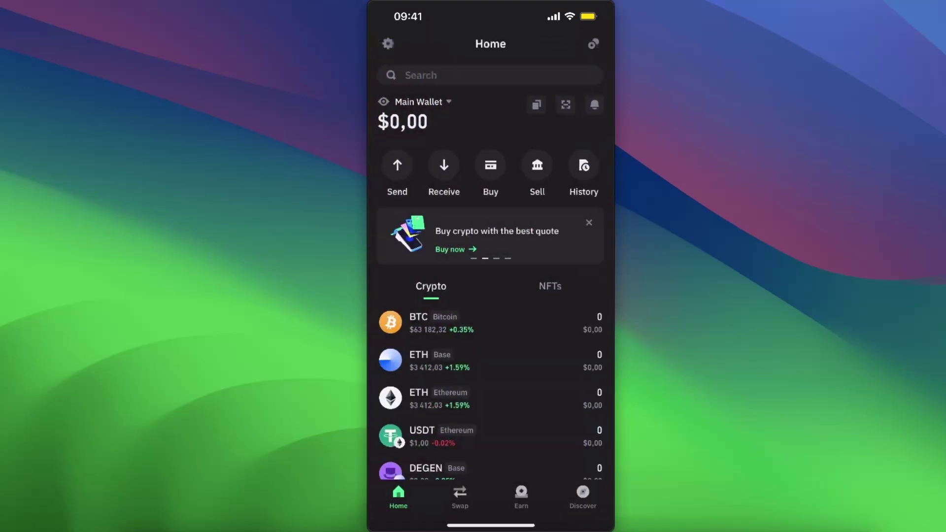
scroll(491, 296, "down", 3)
left_click(443, 359)
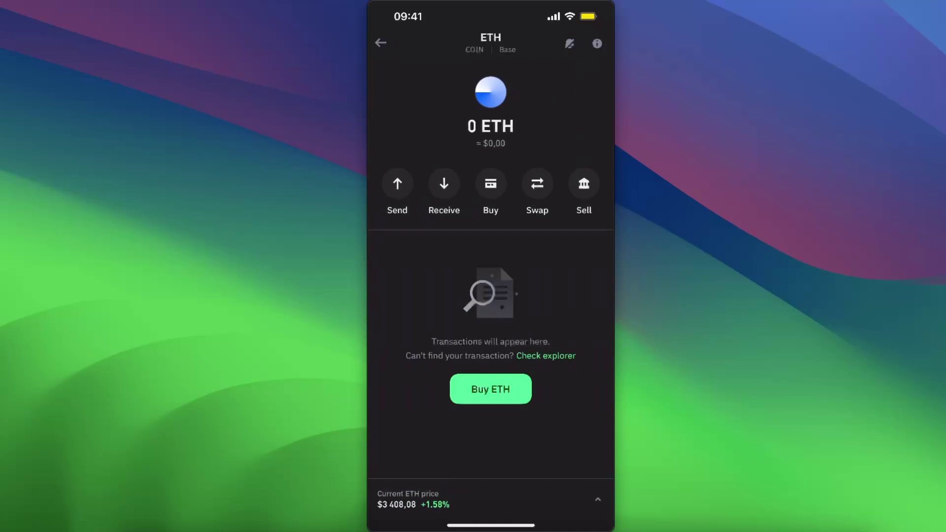
Open the Buy ETH page, then return to the wallet home
left_click(490, 389)
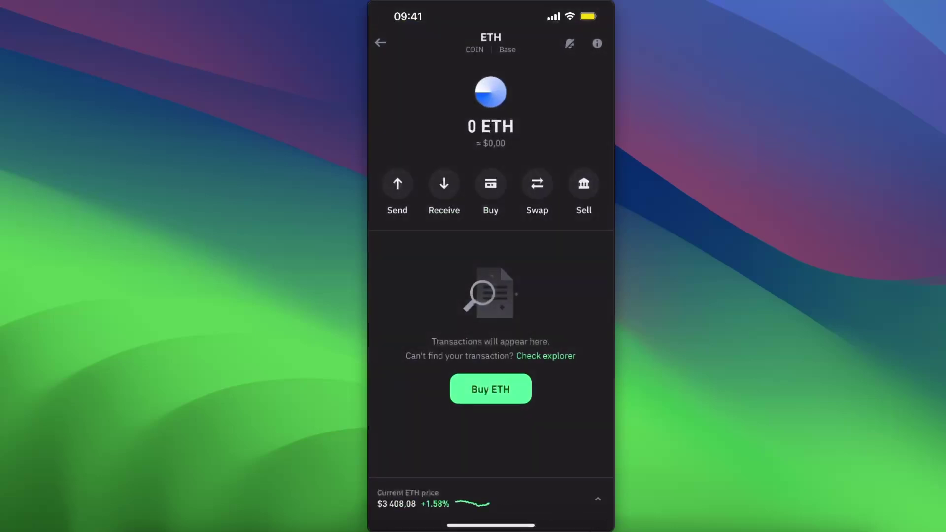
left_click_drag(490, 222, 490, 296)
left_click(380, 42)
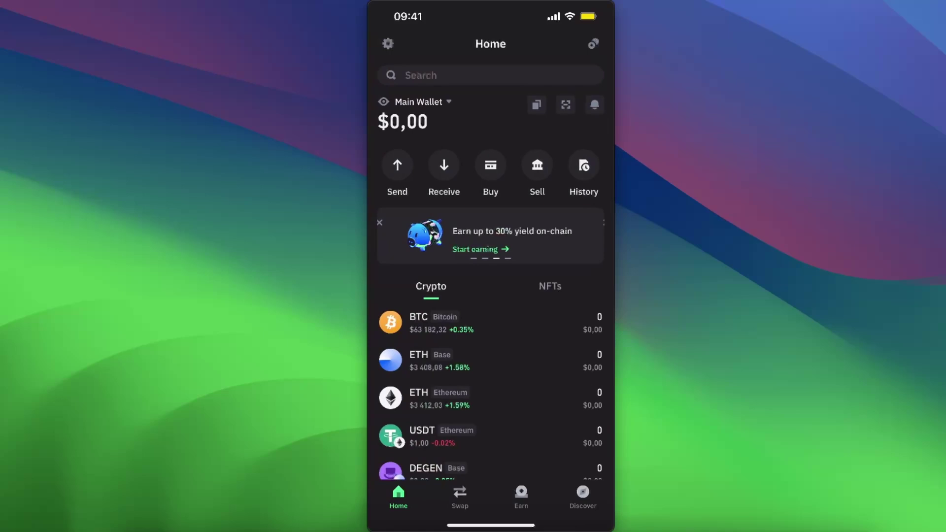
Open Swap and set both the From and To networks to Base
left_click(460, 496)
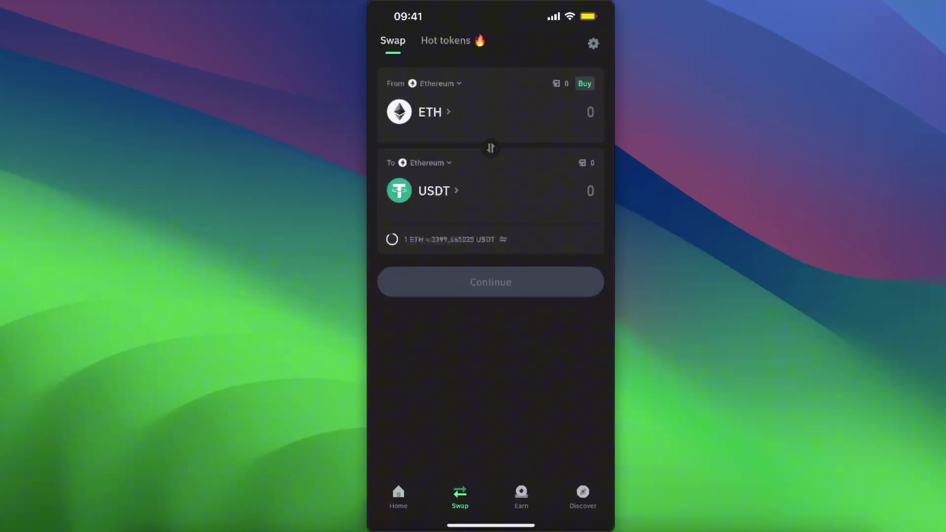
left_click(435, 84)
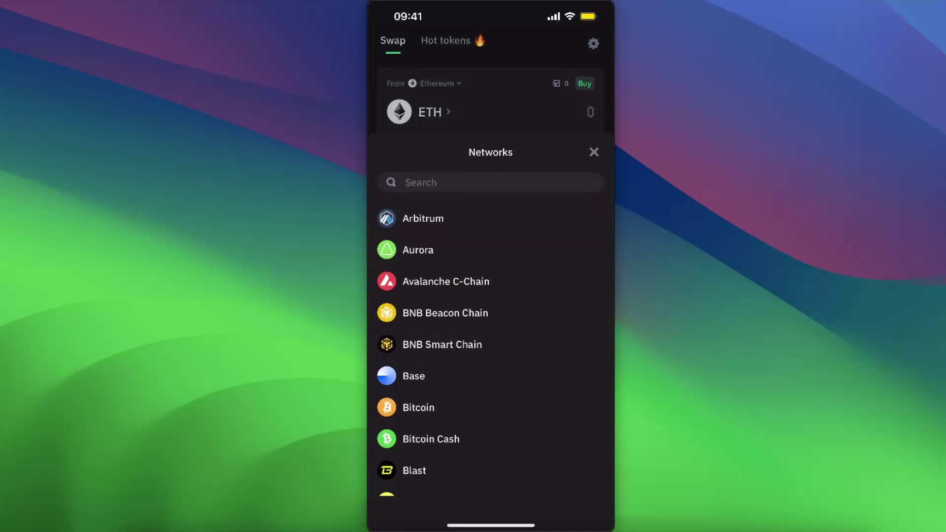
left_click(414, 375)
left_click(429, 83)
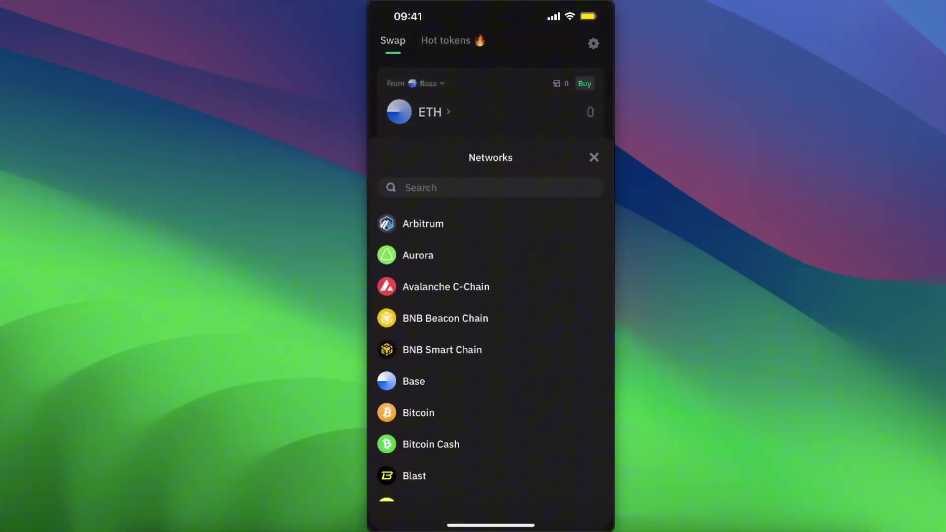
left_click(414, 382)
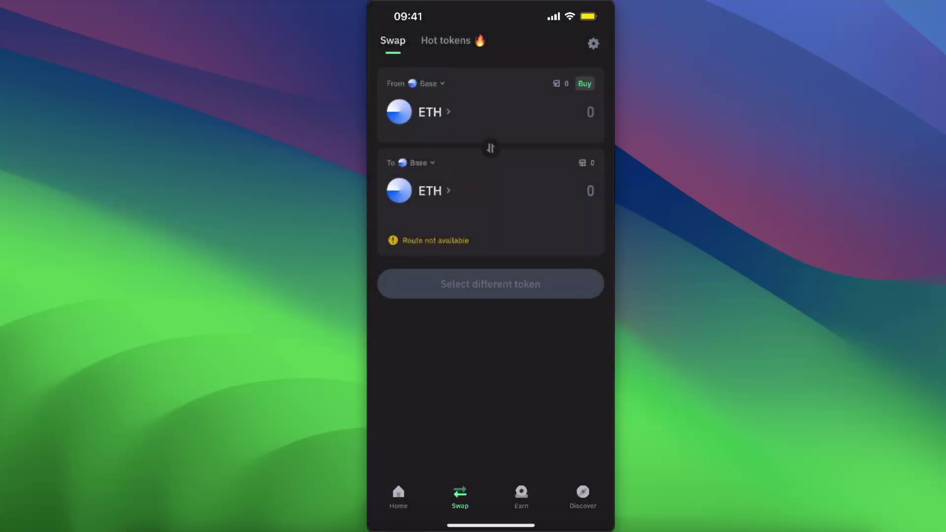
Choose DEGEN on Base as the token to receive
left_click(429, 190)
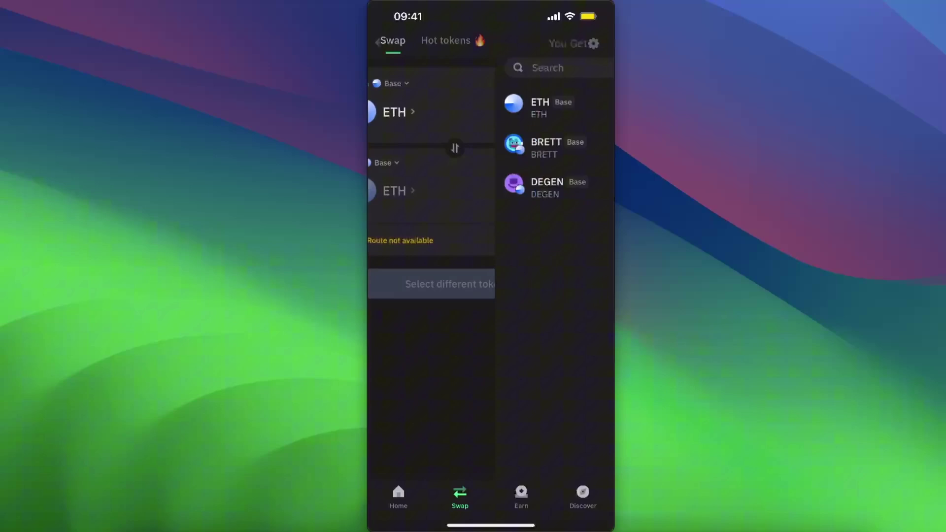
left_click(420, 188)
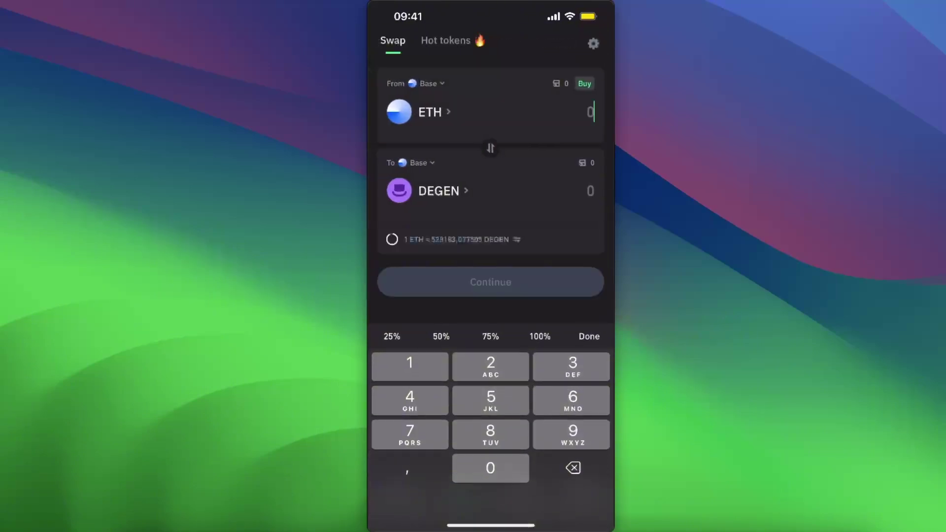
type("0,01")
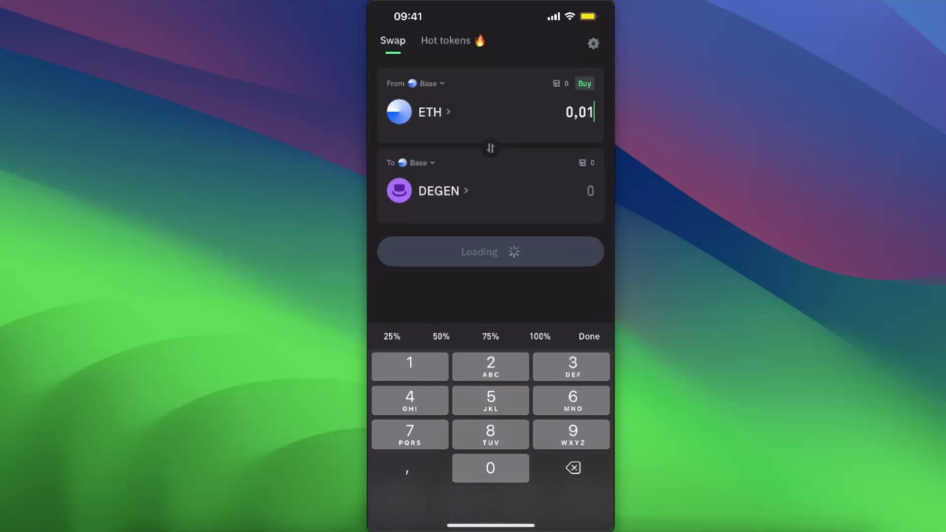